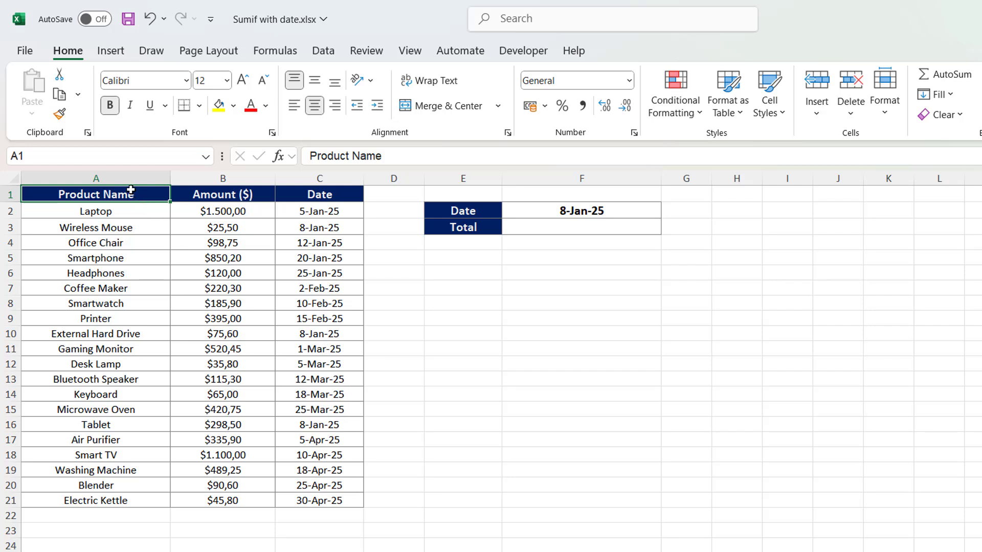
- Examine the Product Name, Amount and Date columns and the criterion date in F2
left_click(131, 181)
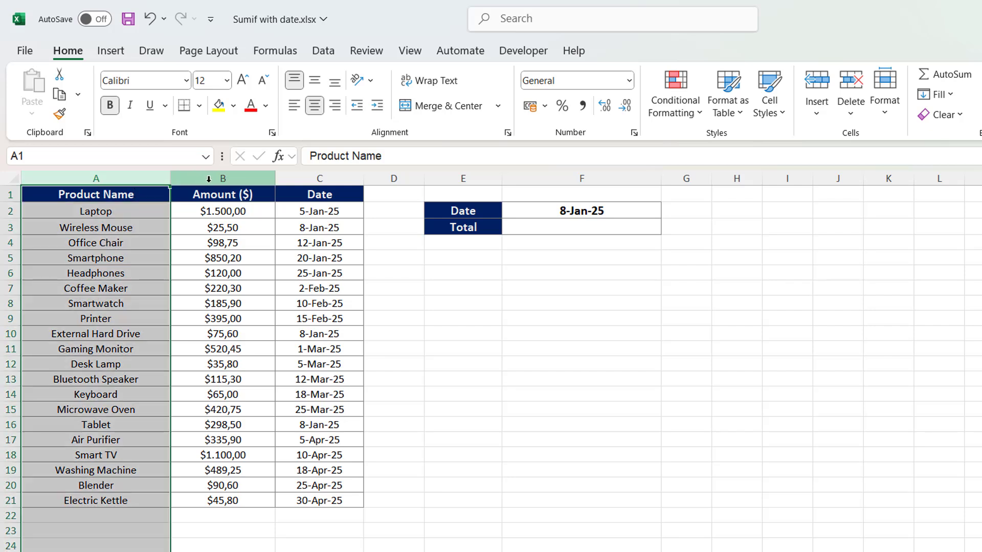
left_click(208, 178)
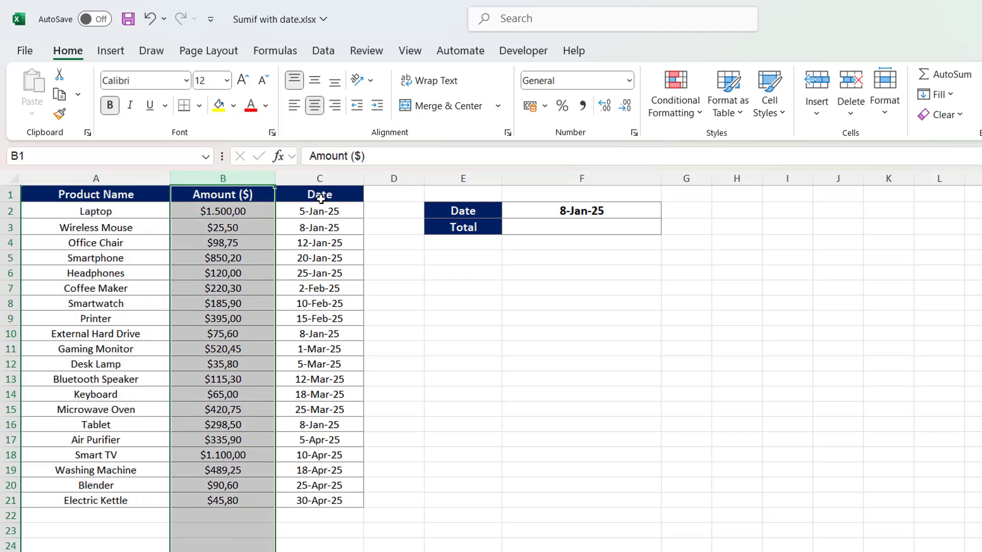
left_click(319, 178)
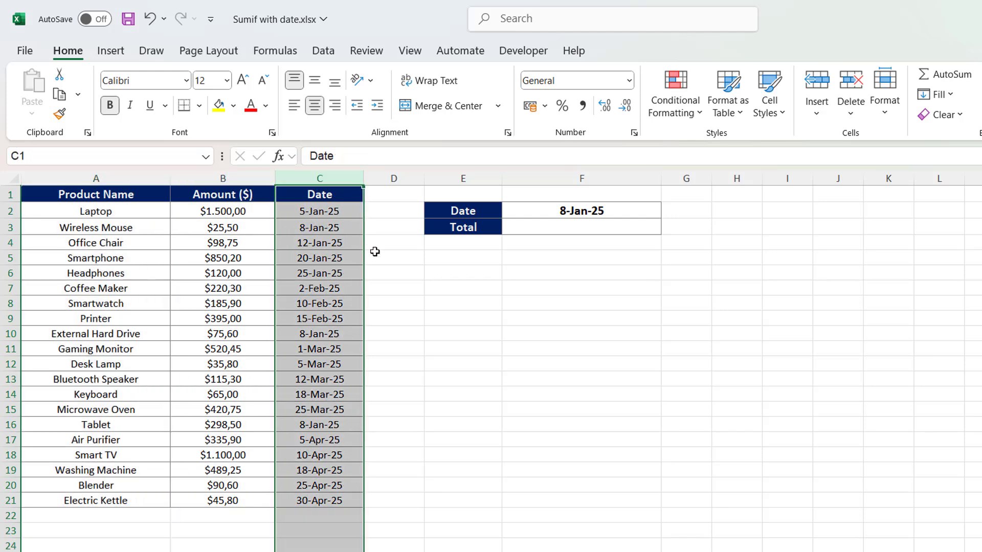
left_click(420, 274)
left_click(607, 207)
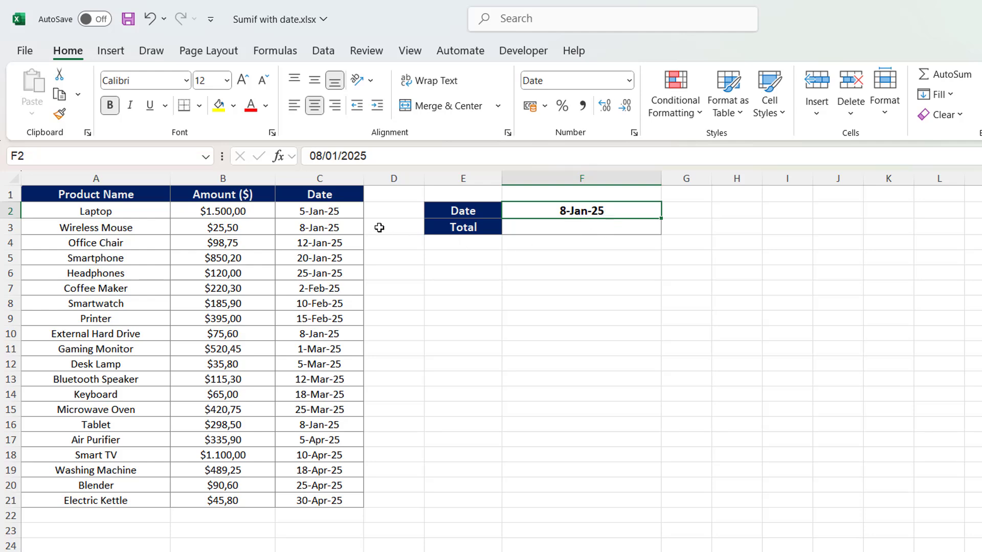
left_click_drag(332, 210, 217, 505)
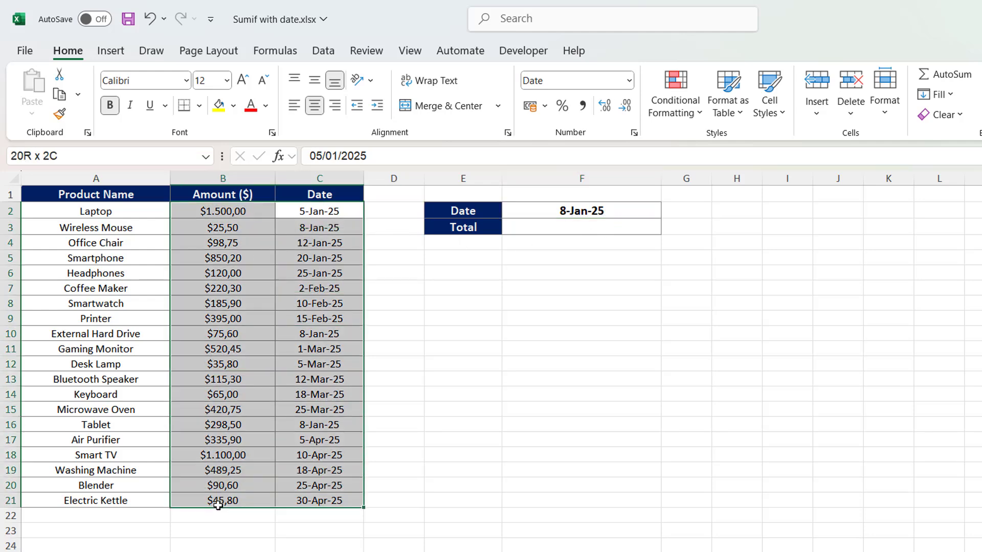
left_click(588, 214)
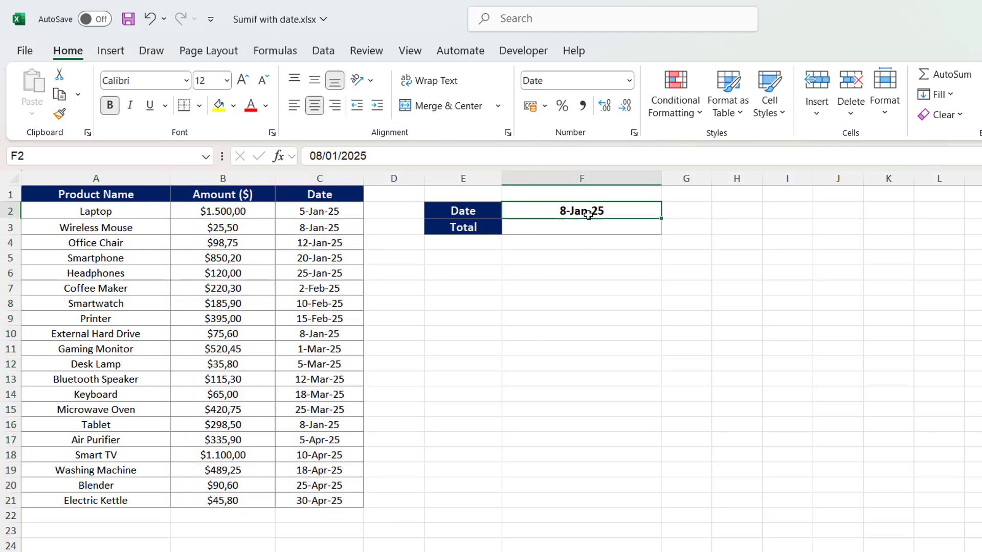
- Enter =SUMIF(C2:C21;F2;B2:B21) in F3 to total the amounts for the date in F2
double_click(582, 228)
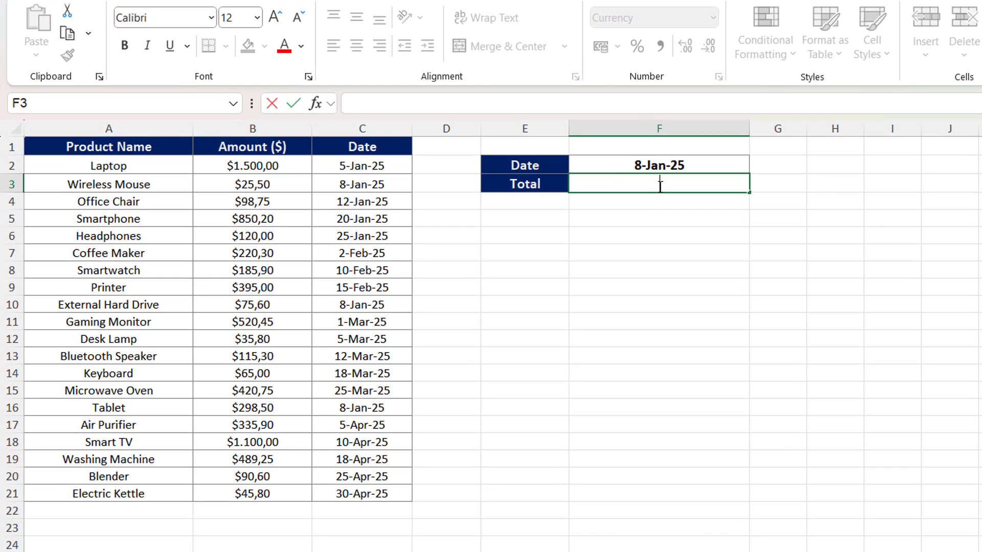
type("=SUMI")
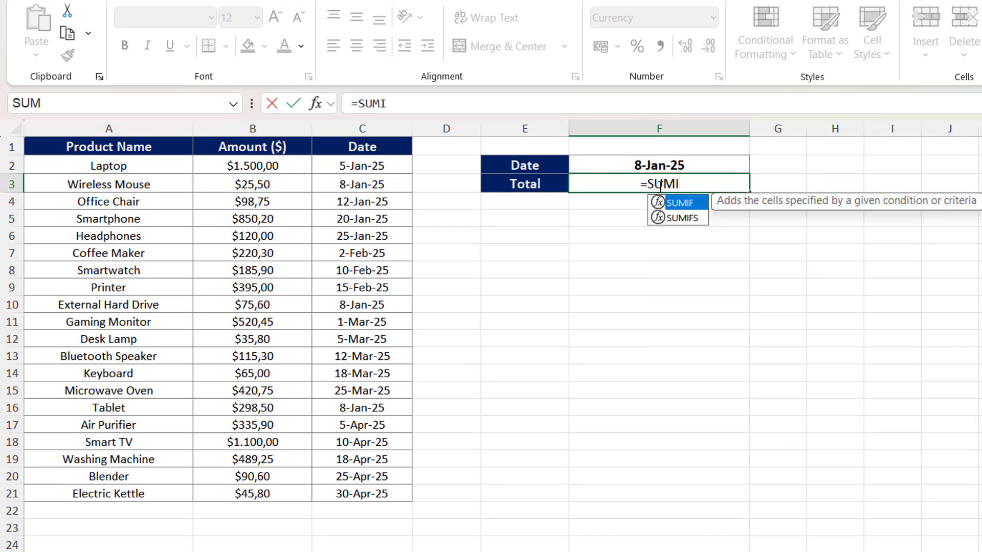
key("Tab")
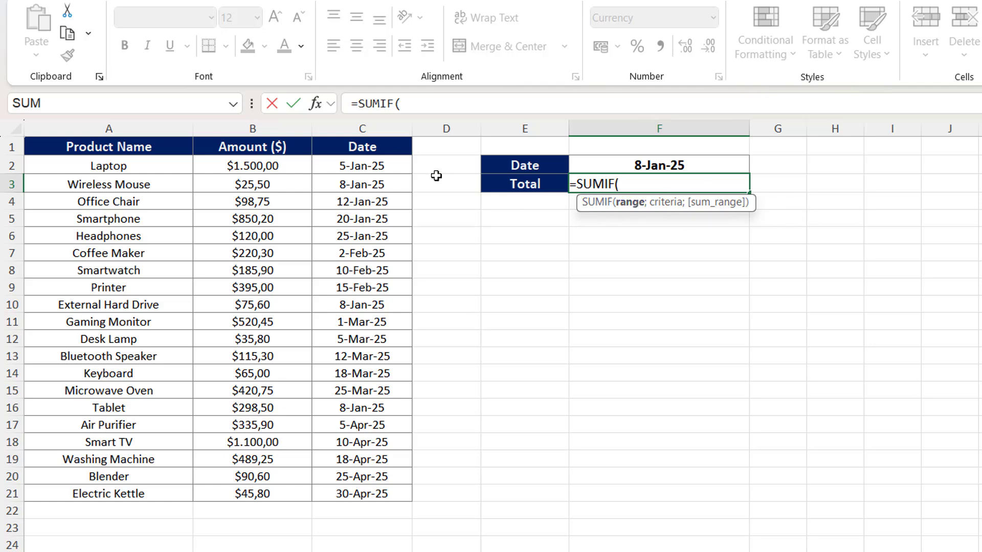
left_click_drag(377, 162, 385, 494)
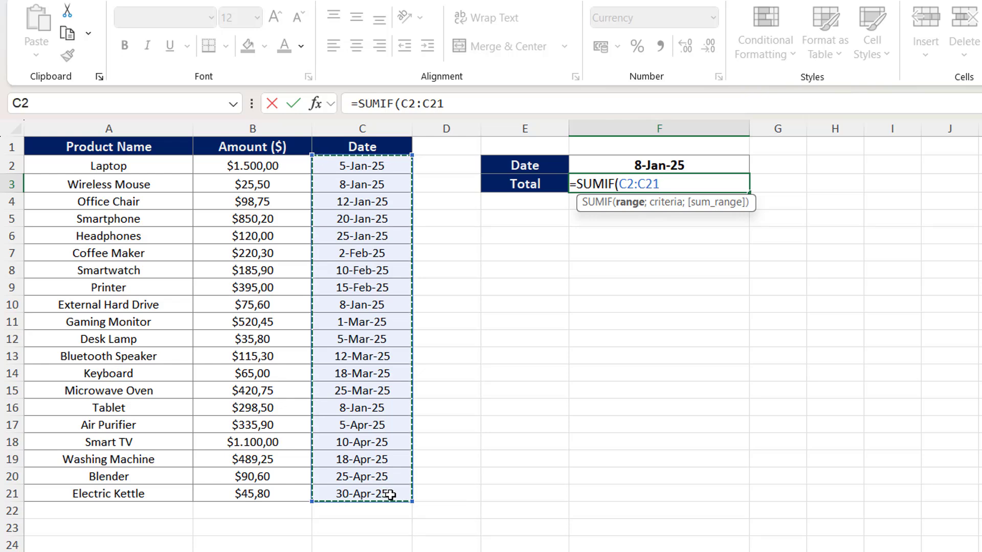
type(";")
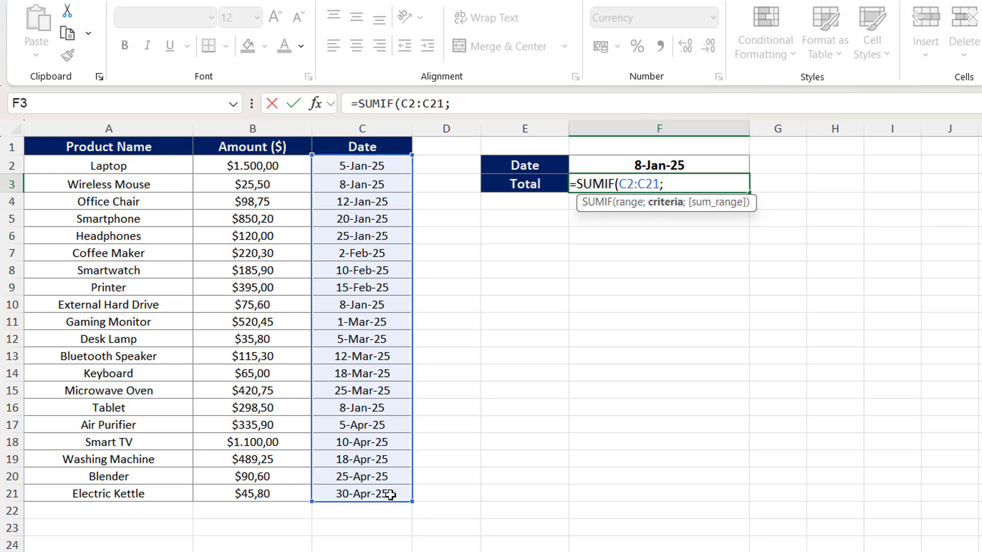
left_click(663, 168)
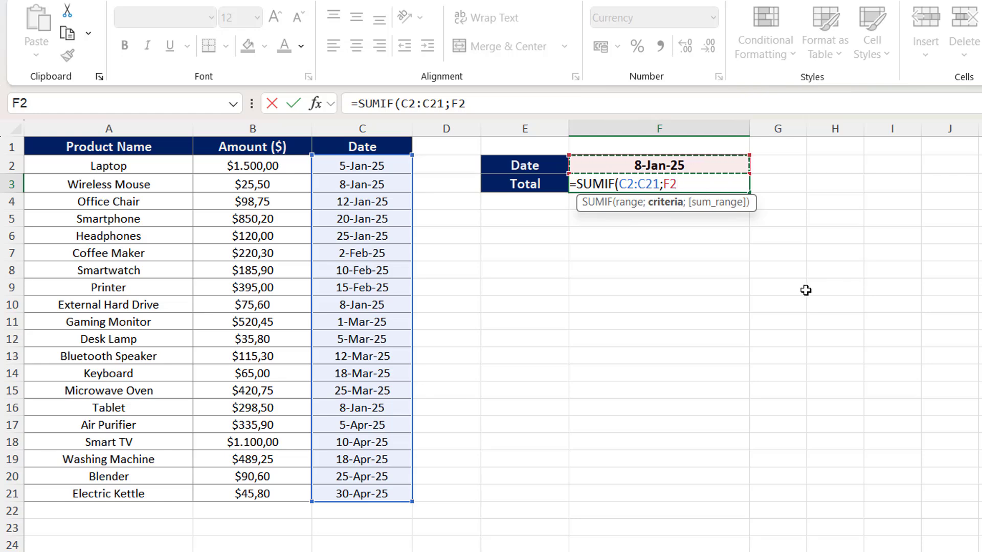
type(";")
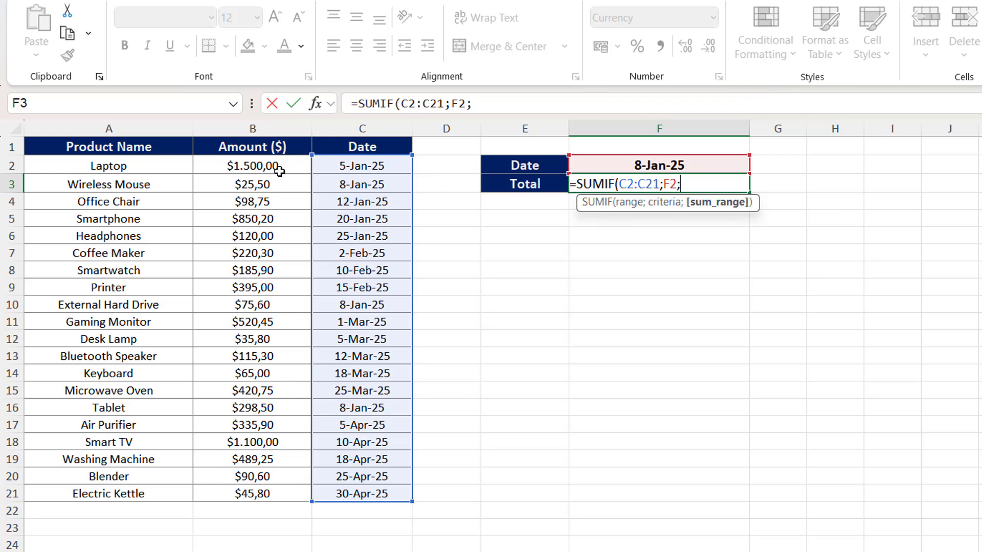
left_click_drag(274, 168, 256, 493)
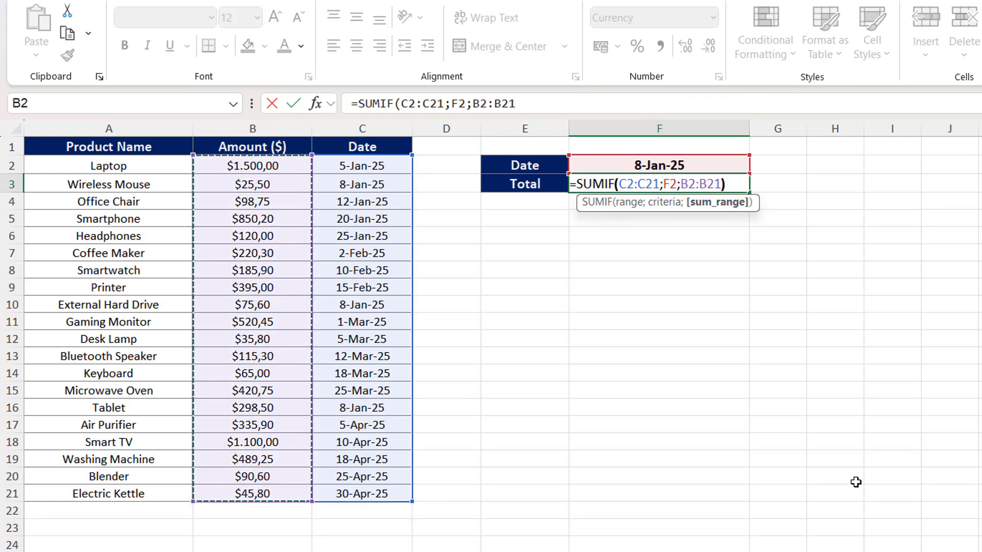
type(")")
key("Return")
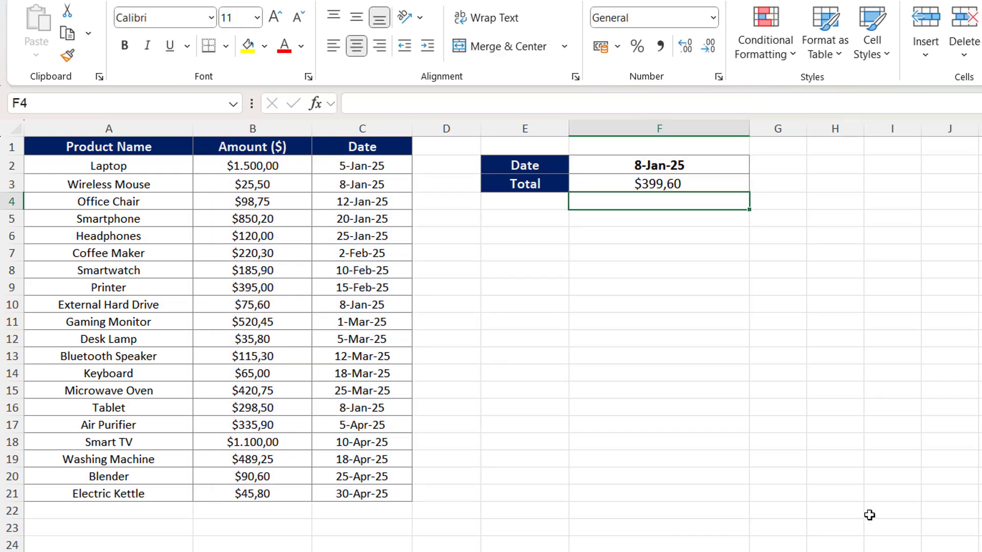
- Format the total in F3 with a yellow fill and bold text
left_click(739, 182)
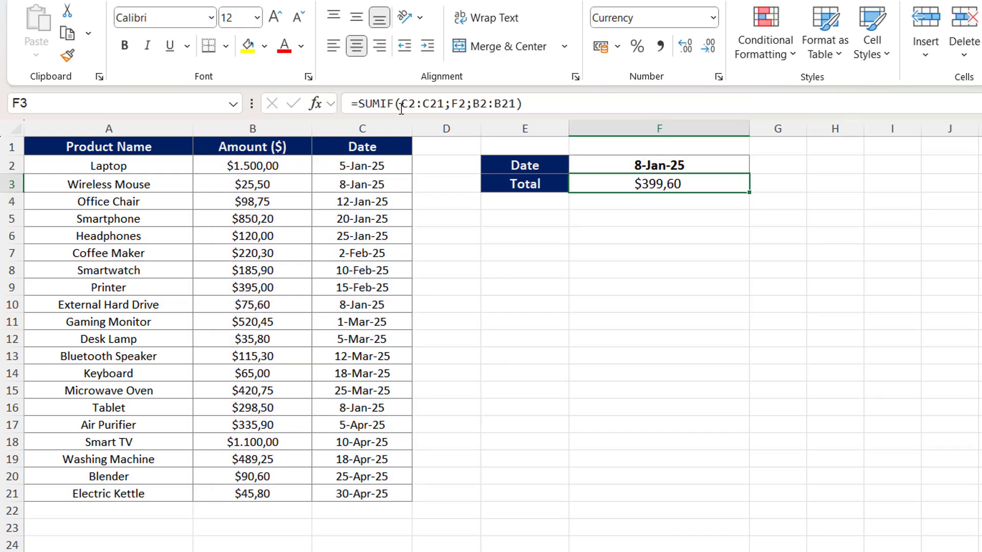
left_click(248, 45)
left_click(125, 45)
left_click(637, 313)
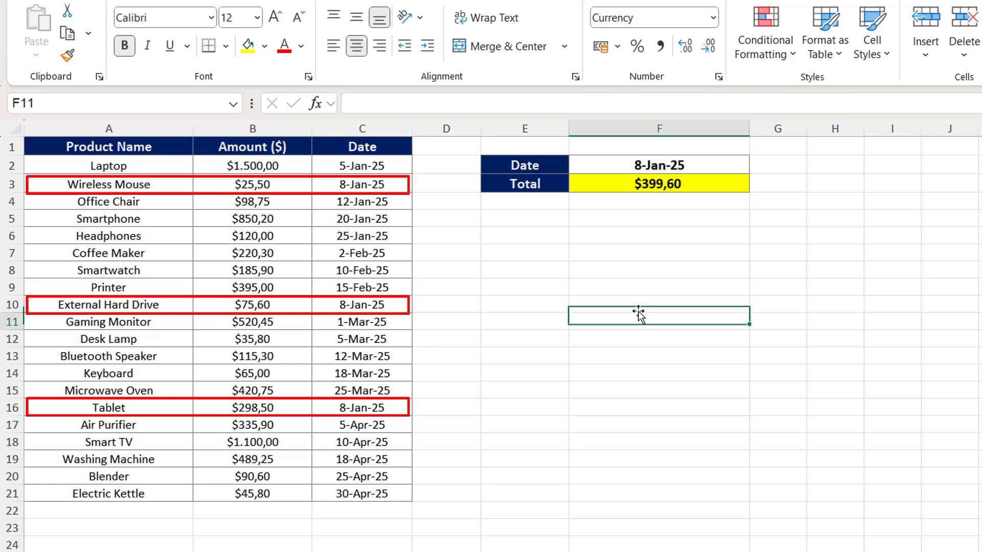
left_click(640, 183)
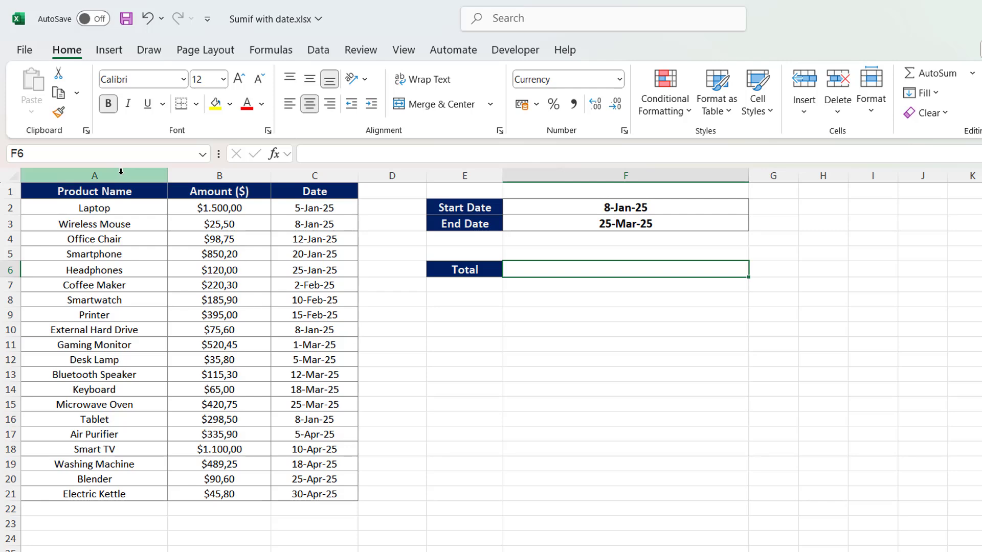
- Examine the sales table columns and the Start Date and End Date cells in F2 and F3
left_click_drag(121, 177, 315, 190)
left_click(518, 339)
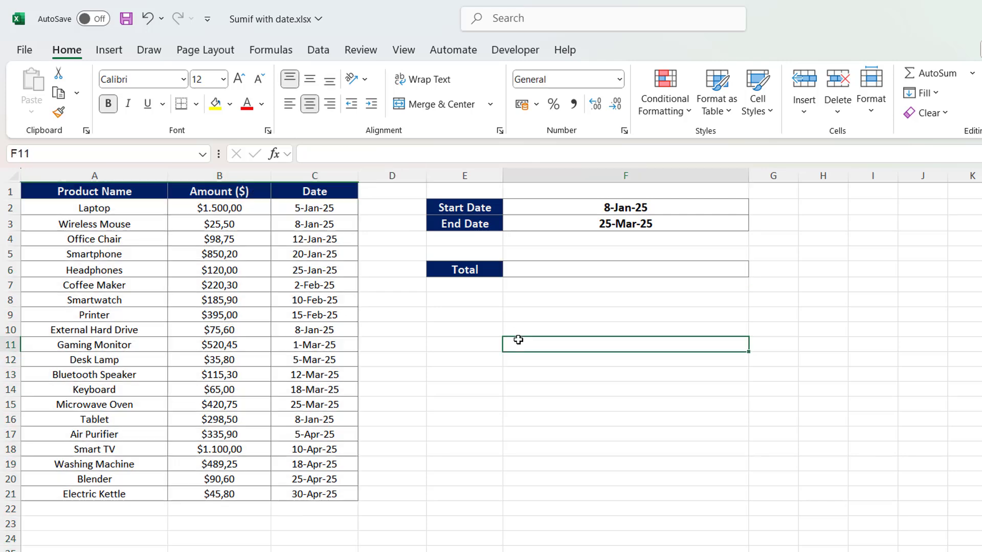
left_click(652, 208)
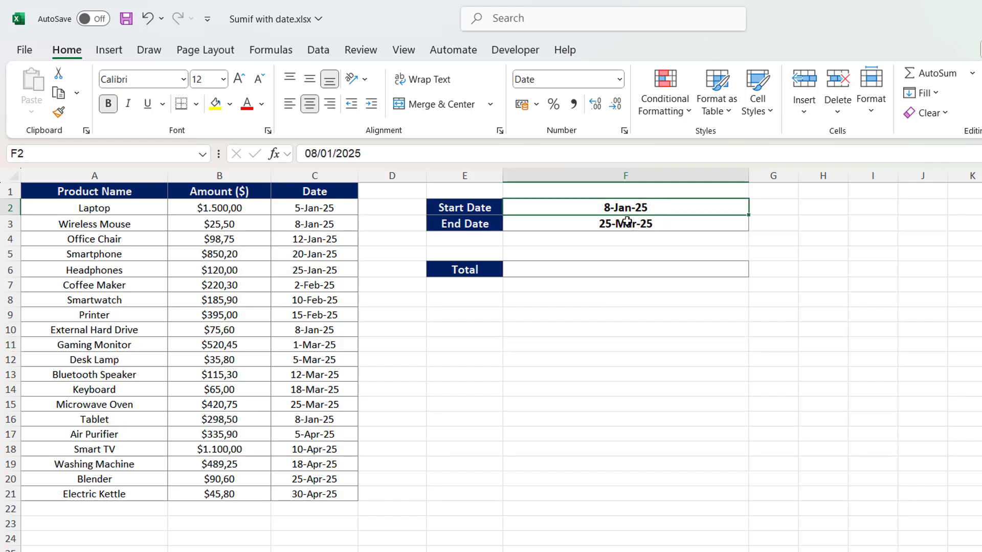
left_click(634, 229)
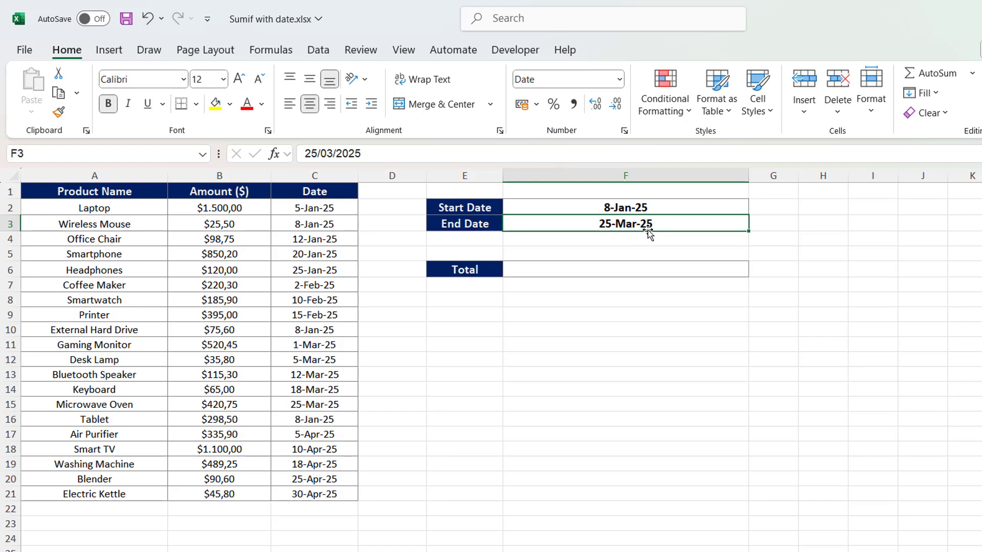
- Start a SUMIFS formula in the Total cell F6 with B2:B21 as the sum range
left_click(659, 273)
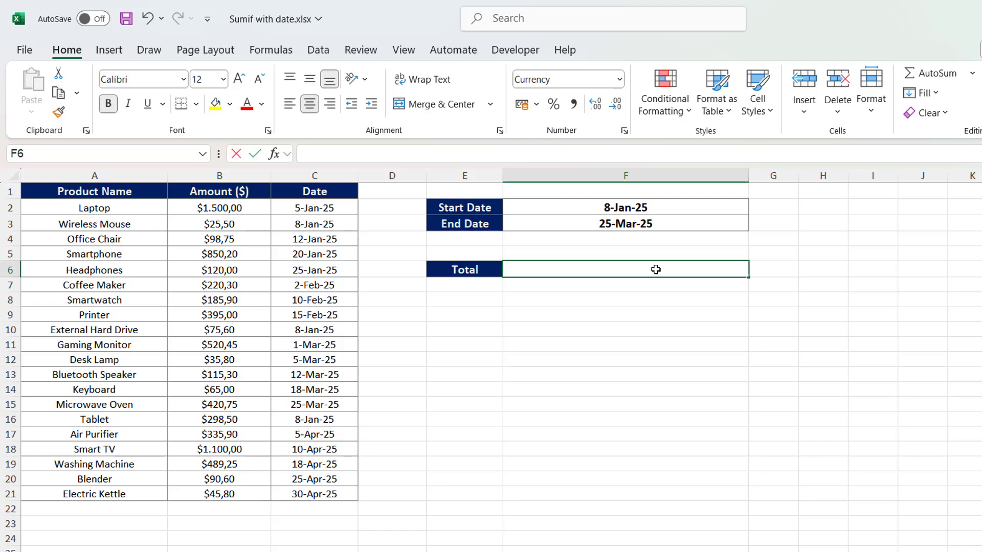
double_click(656, 270)
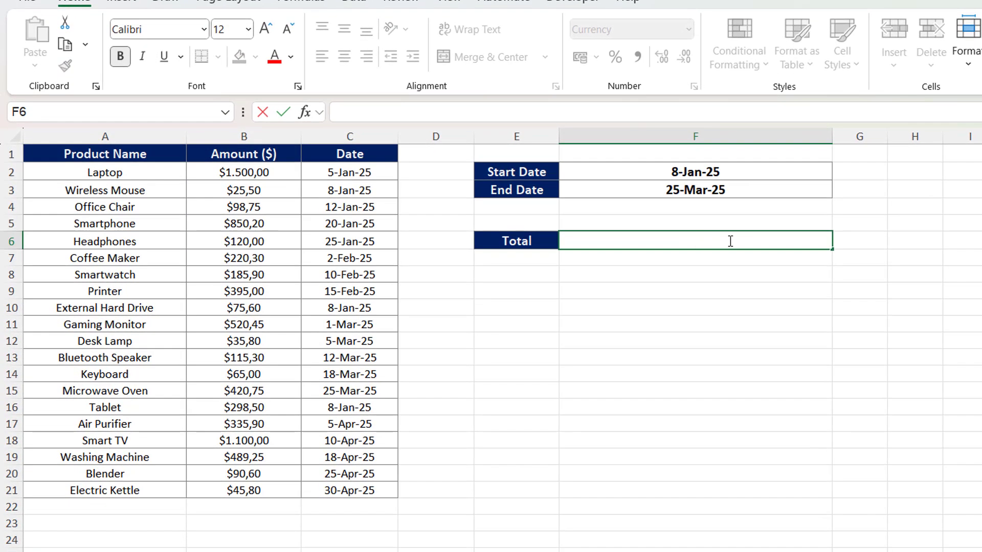
type("=SUM")
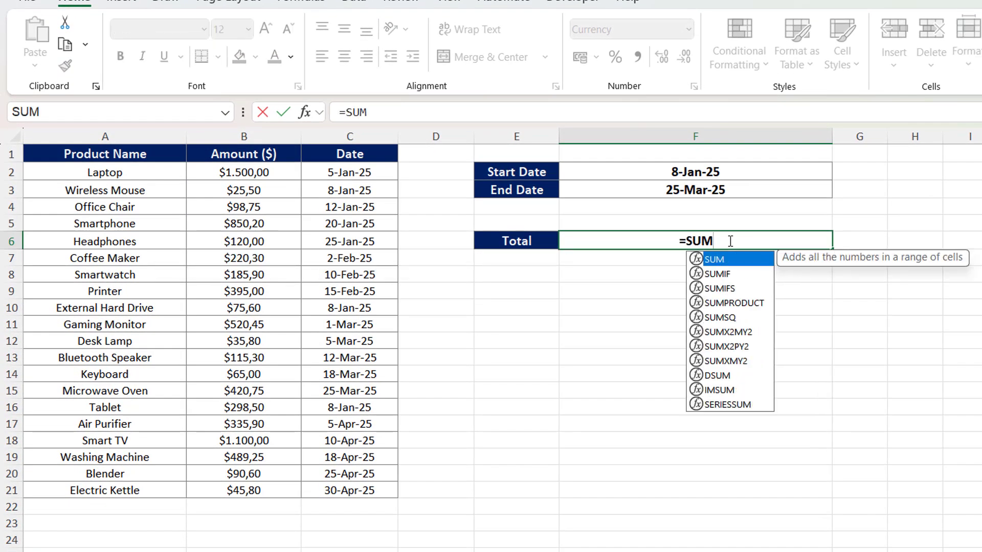
key("Down")
key("Down")
key("Tab")
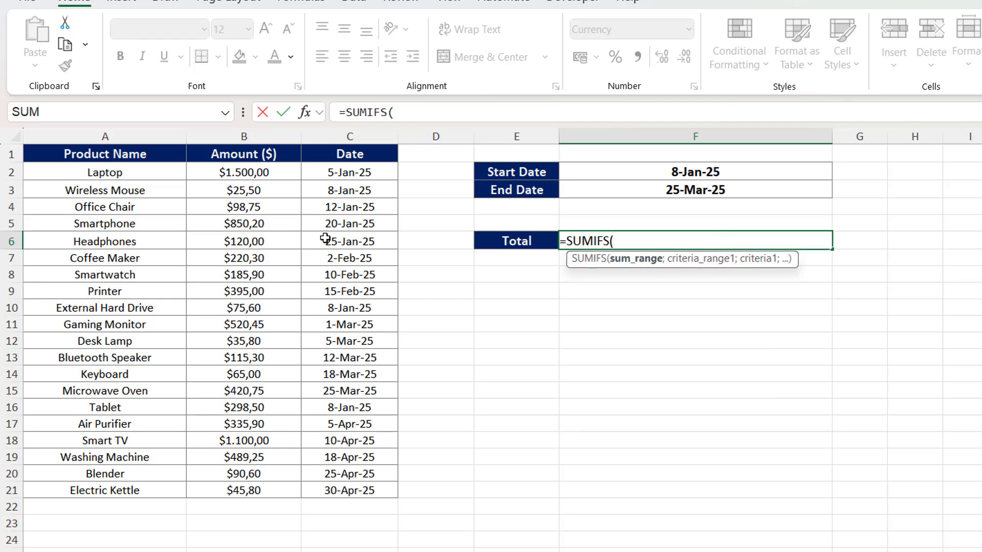
left_click_drag(270, 175, 268, 490)
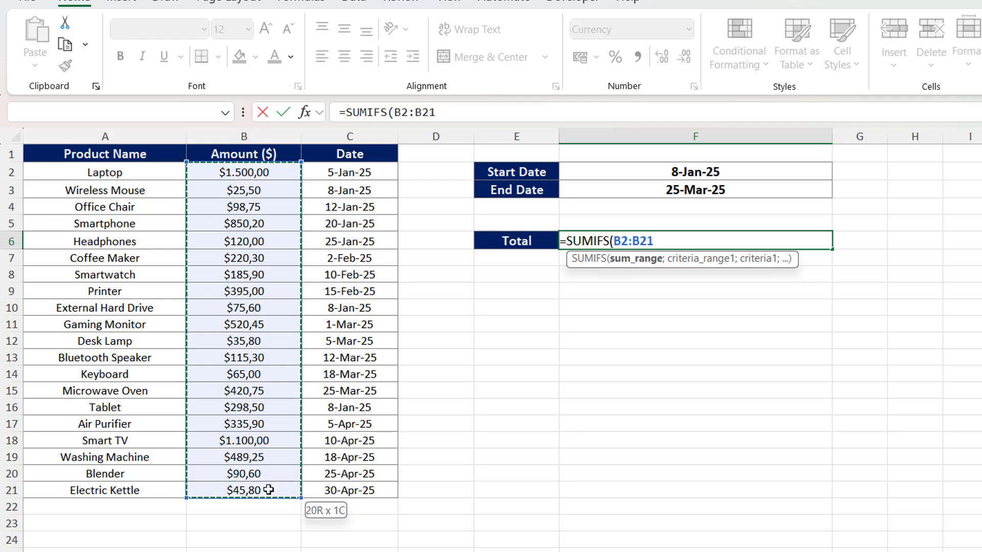
type(";")
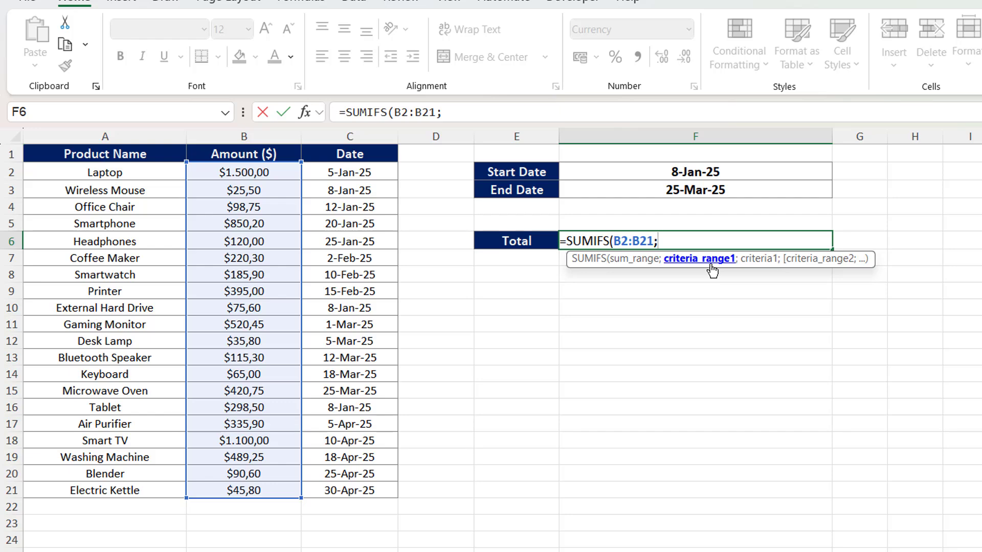
- Add the first SUMIFS condition, using C2:C21 as the criteria range and ">="&F2 as the start date criterion
left_click_drag(345, 175, 333, 490)
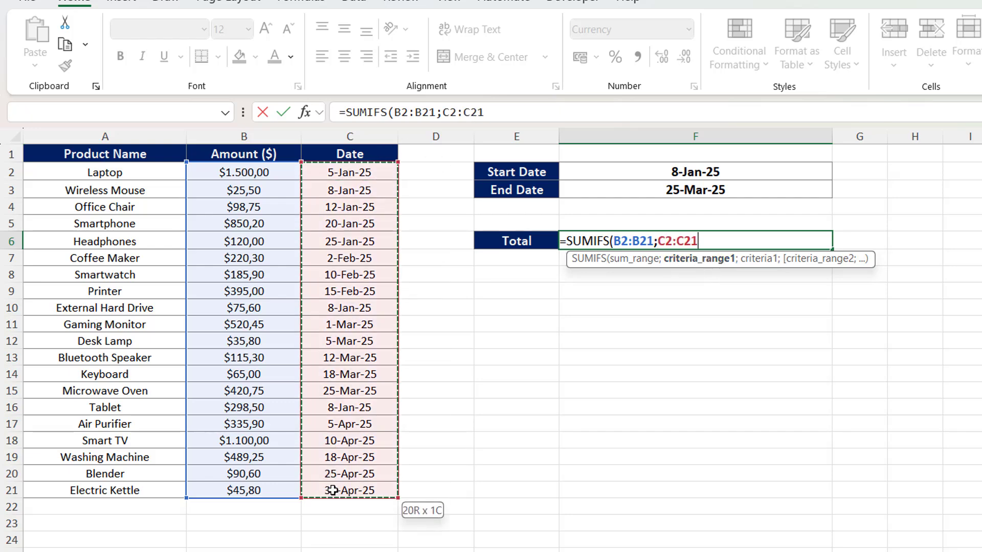
type(";\">=")
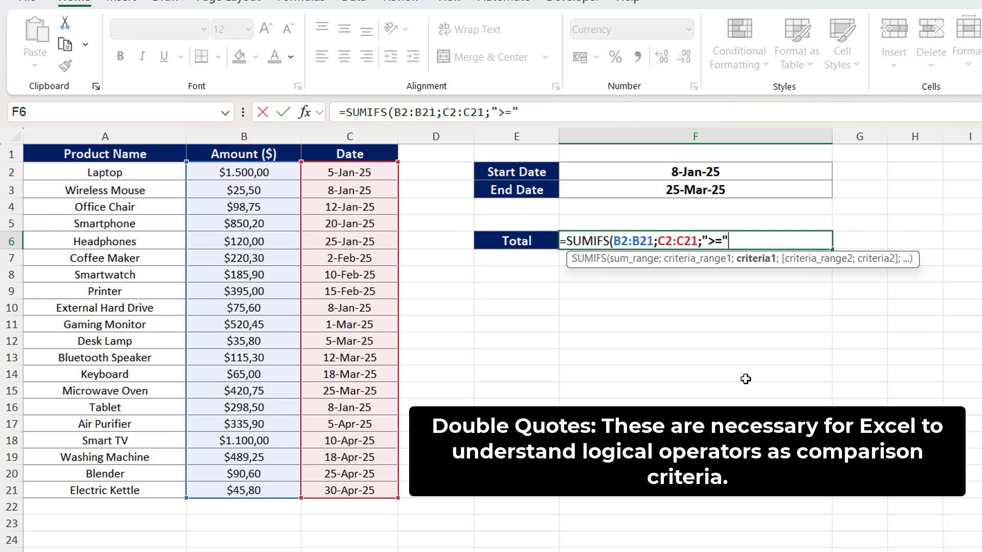
type("&")
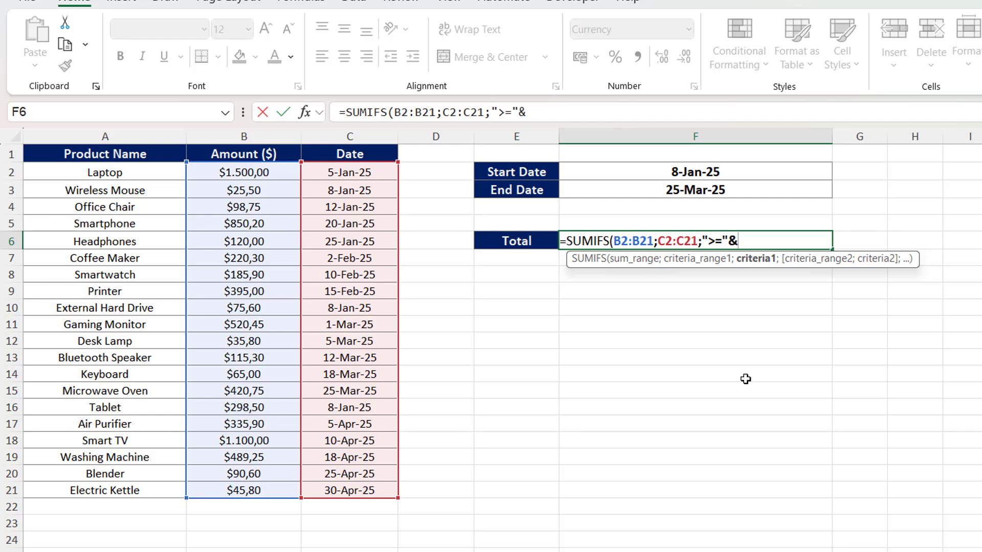
left_click(684, 170)
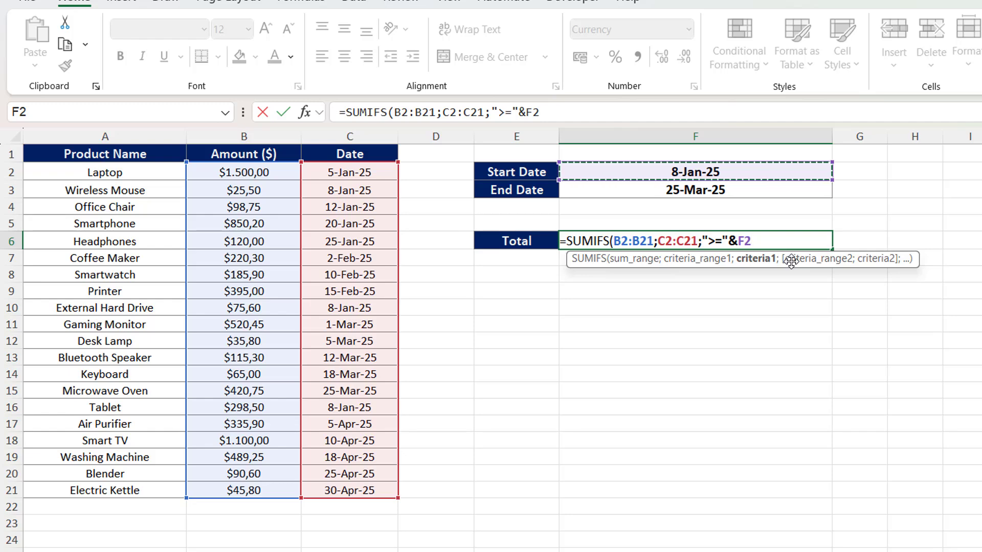
type(";")
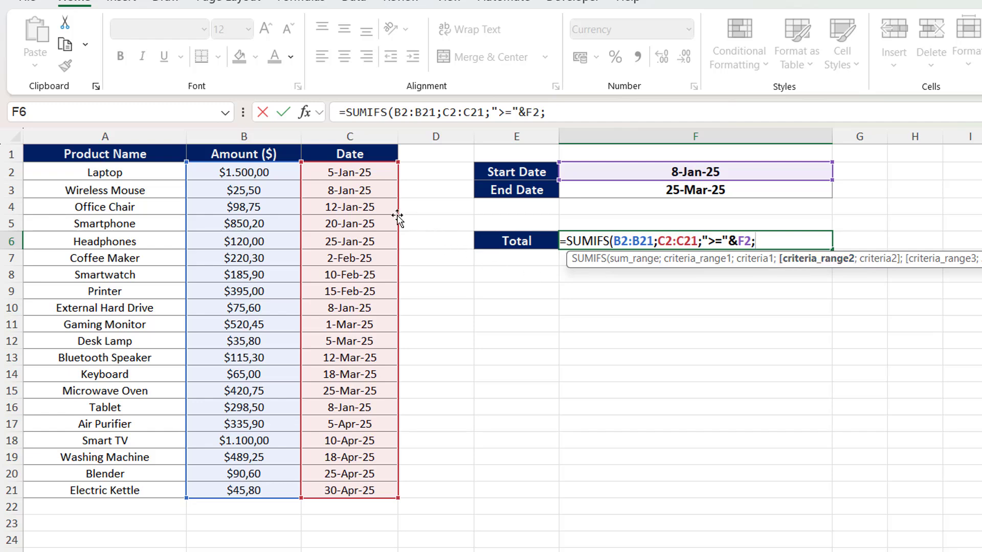
- Add C2:C21 with the criterion "<="&F3 as the second SUMIFS condition and complete the formula in F6
left_click_drag(352, 175, 345, 483)
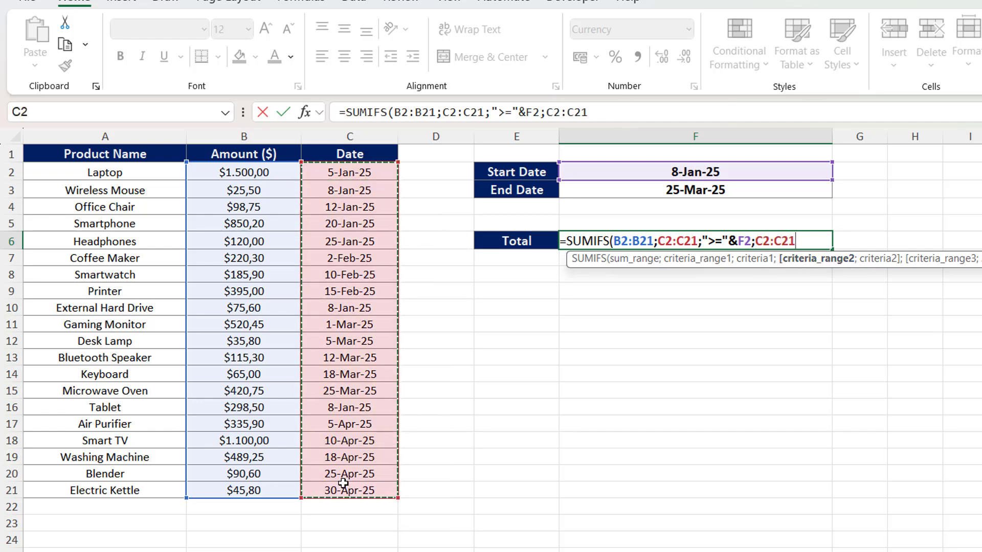
type(";")
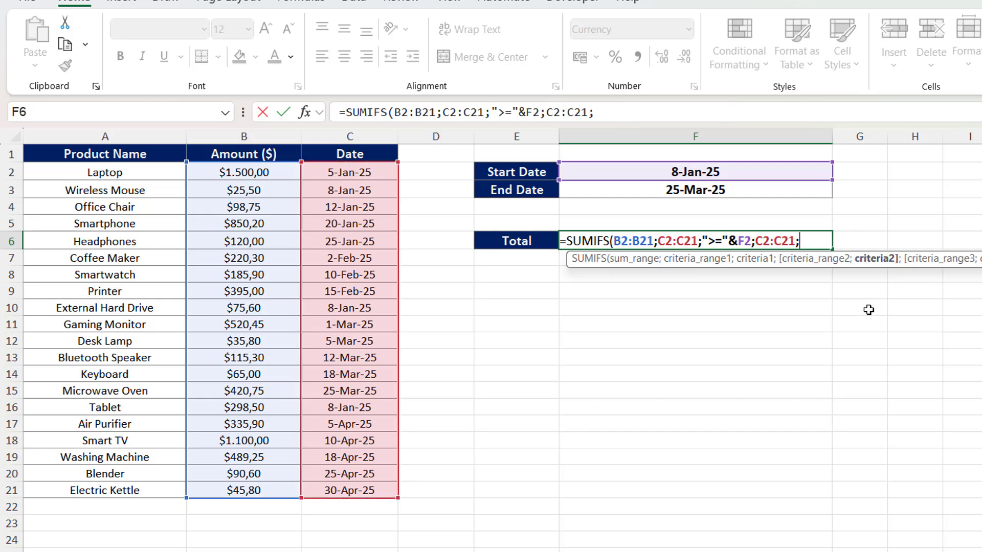
type("\"<=\"&")
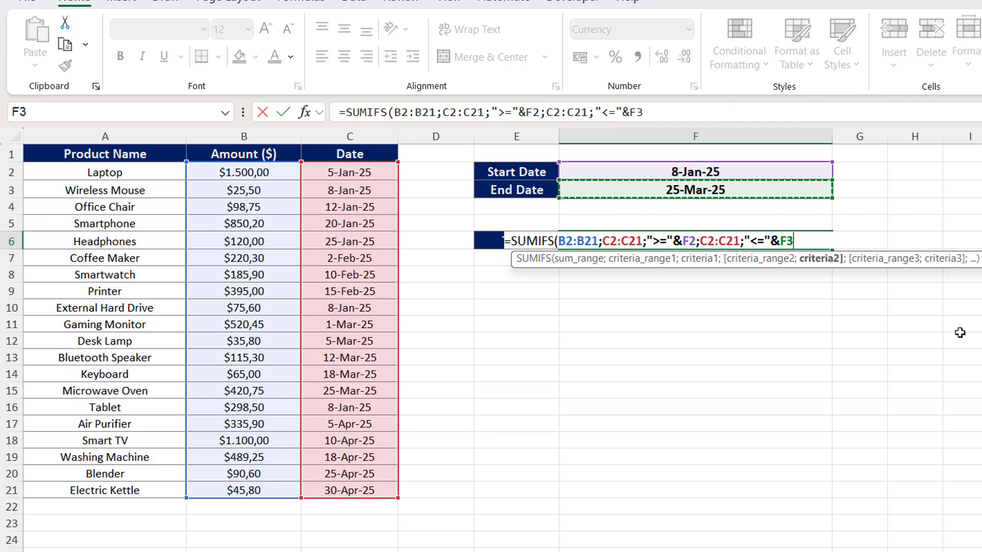
type(")")
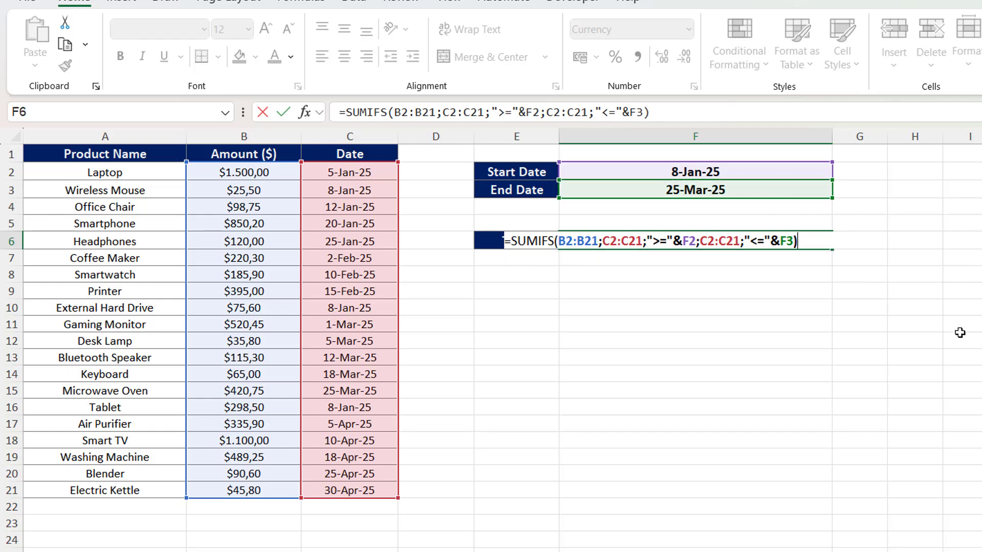
key("Return")
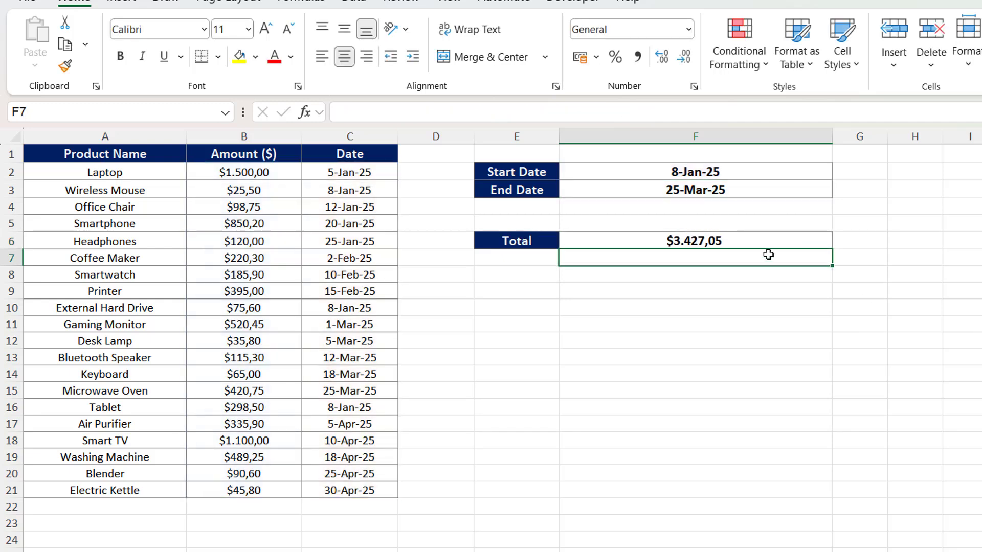
- Fill the Total cell F6 with yellow and narrow column F
left_click(754, 240)
left_click(248, 59)
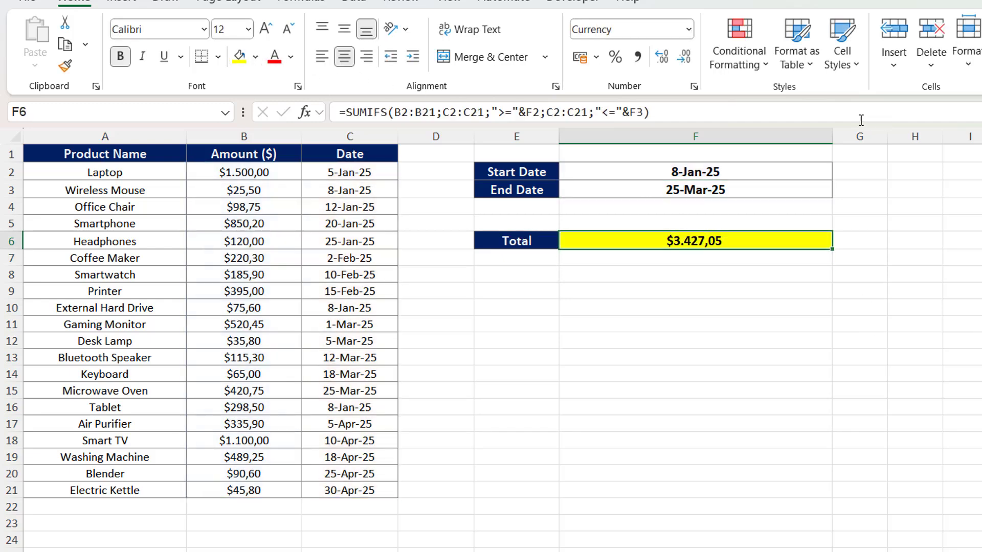
left_click_drag(832, 136, 753, 136)
left_click(823, 240)
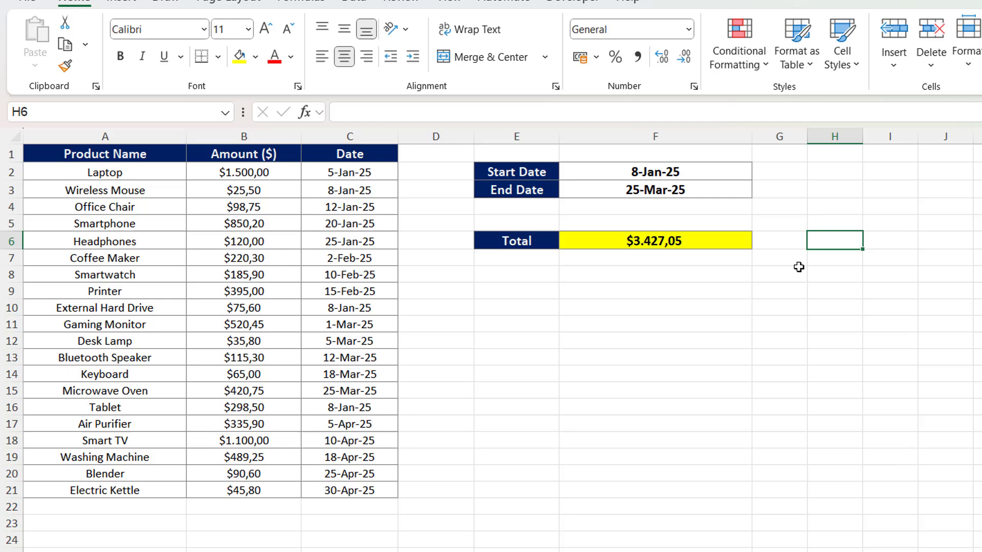
left_click(651, 245)
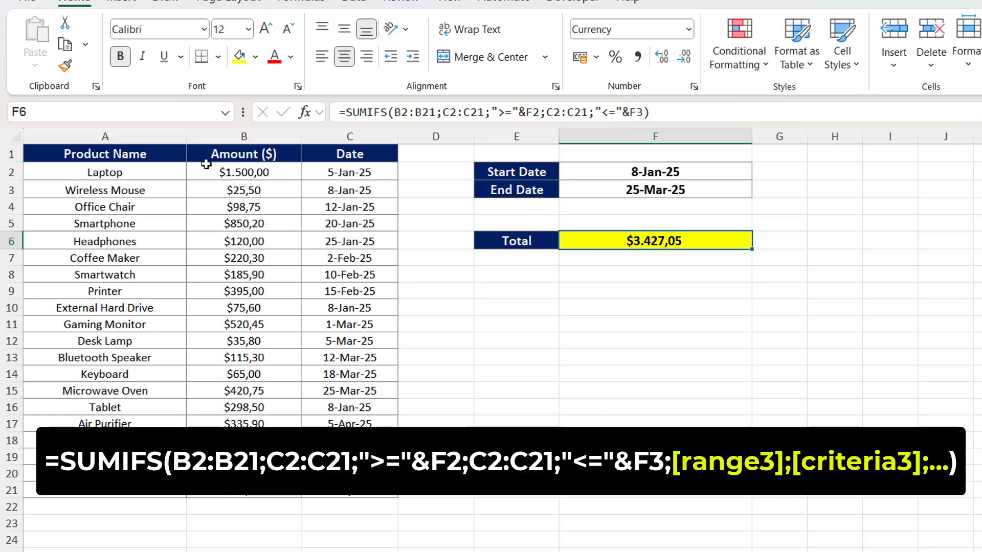
left_click(157, 148)
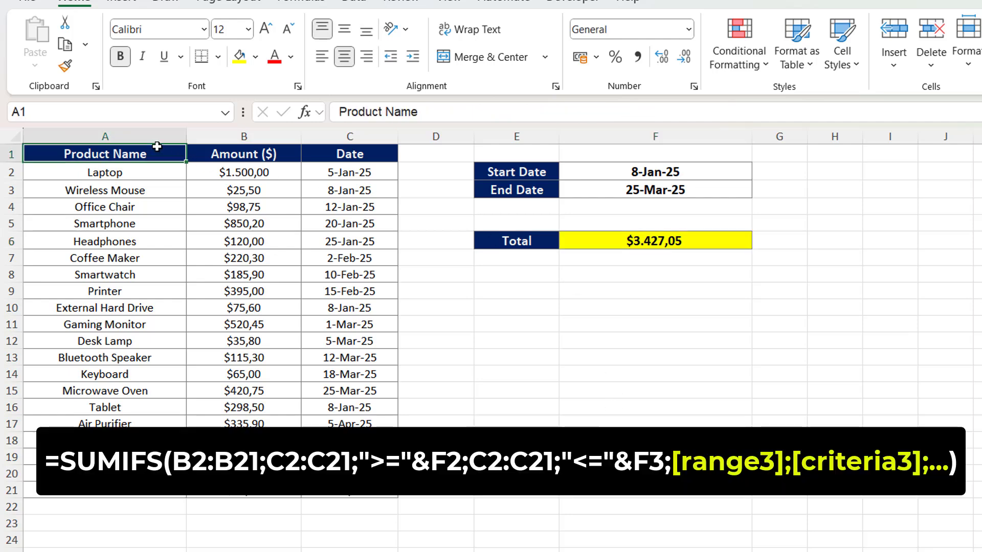